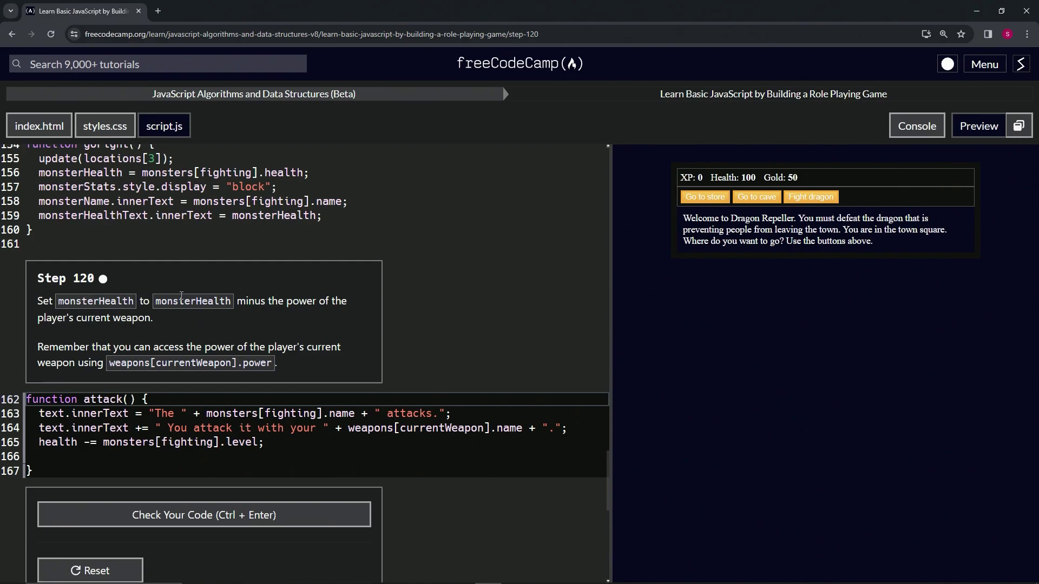
- Write 'monsterHealth -= weapons[currentWeapon].power' on line 166, pasting weapons[currentWeapon] from line 164
click(76, 456)
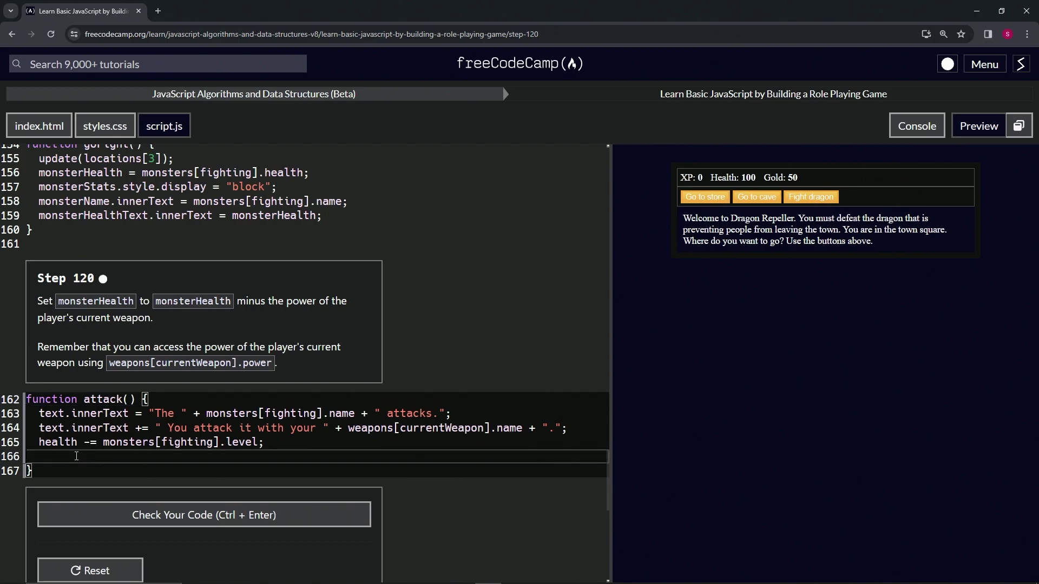
text(mo)
key(BackSpace)
key(BackSpace)
text(monster)
text(Health )
text(-=)
drag(348, 427, 520, 427)
key(ctrl+c)
click(189, 457)
key(ctrl+v)
text(.pw)
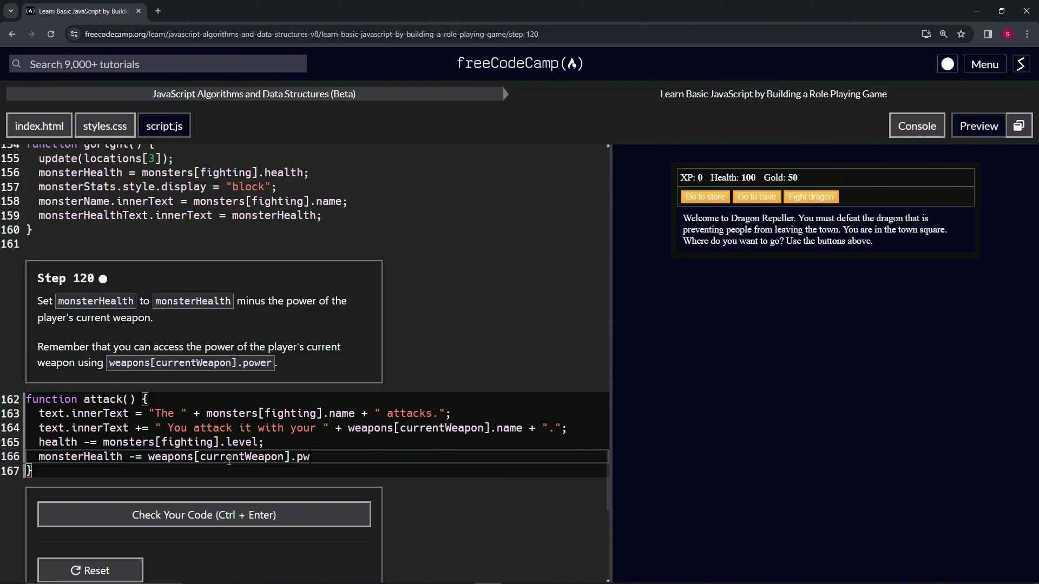
text(o)
key(BackSpace)
key(BackSpace)
text(ower)
text(;)
- Check the Step 120 code and submit it to move on to Step 121
click(191, 518)
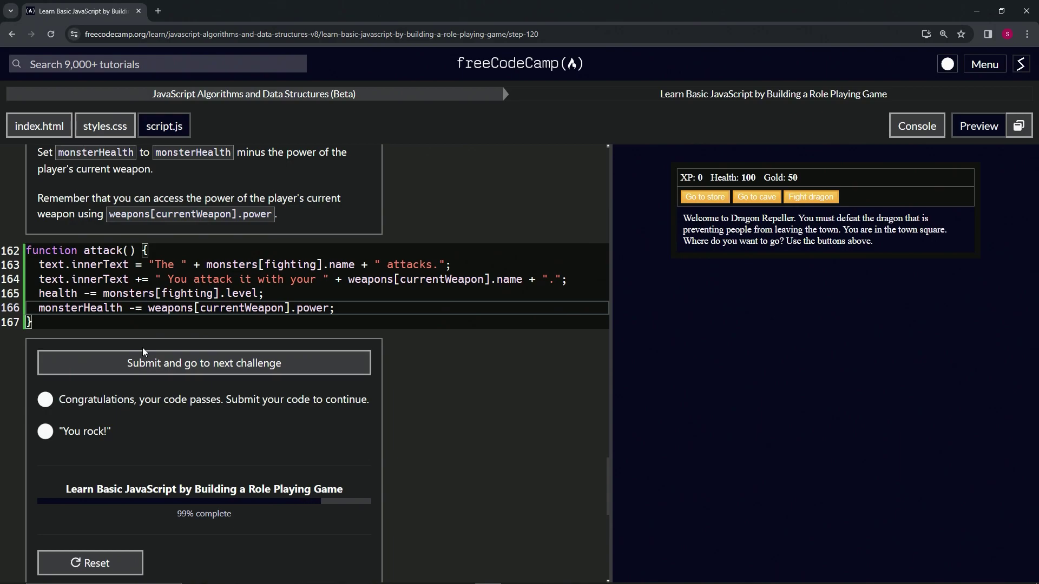
click(182, 369)
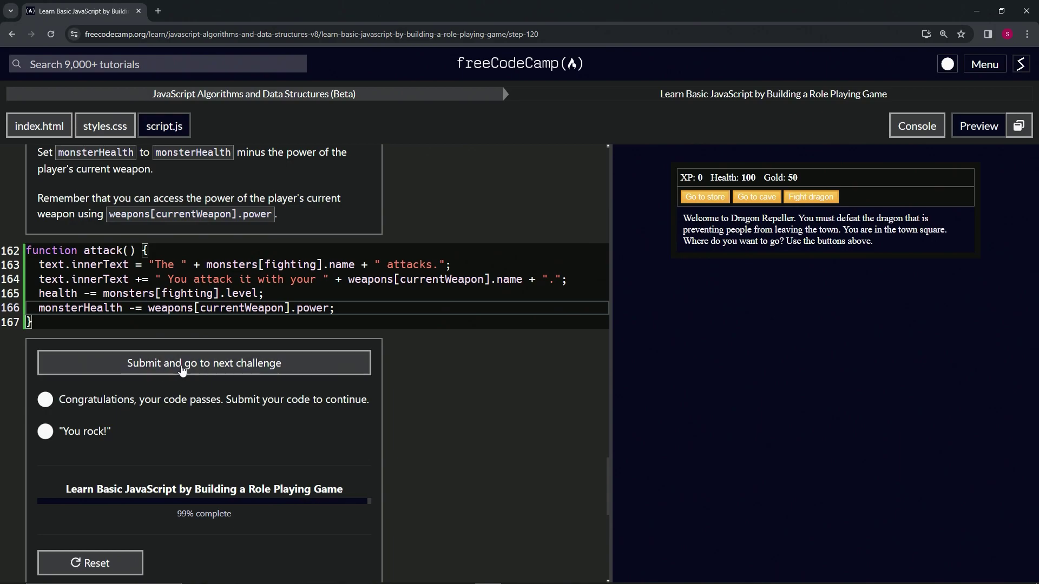